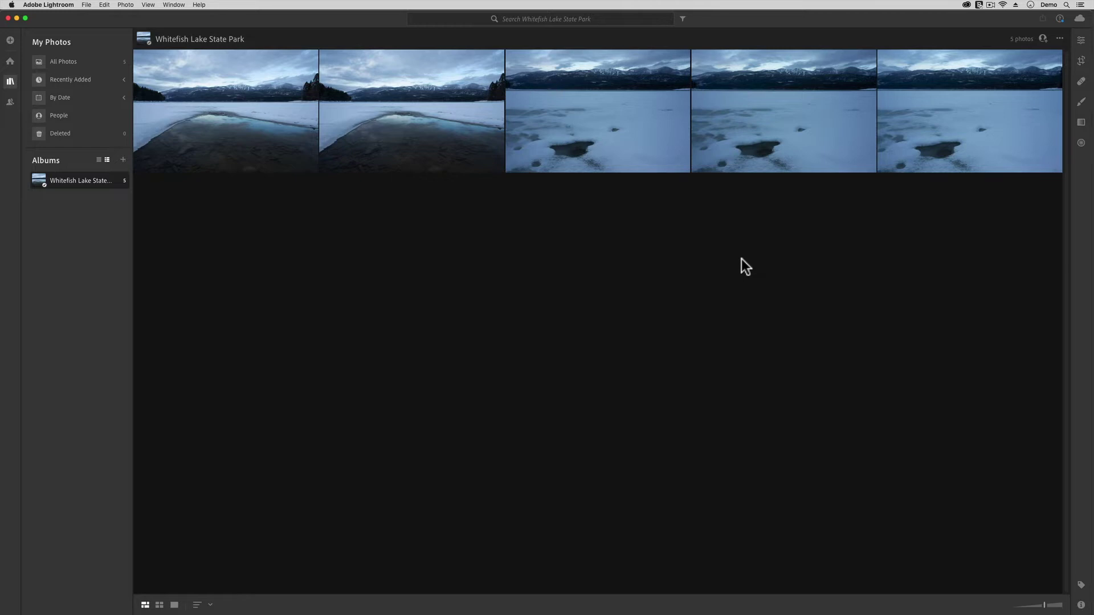
Minimize Lightroom, preview the desktop Favorite Photos folder's JPEGs in Quick Look, then close the folder.
left_click(17, 18)
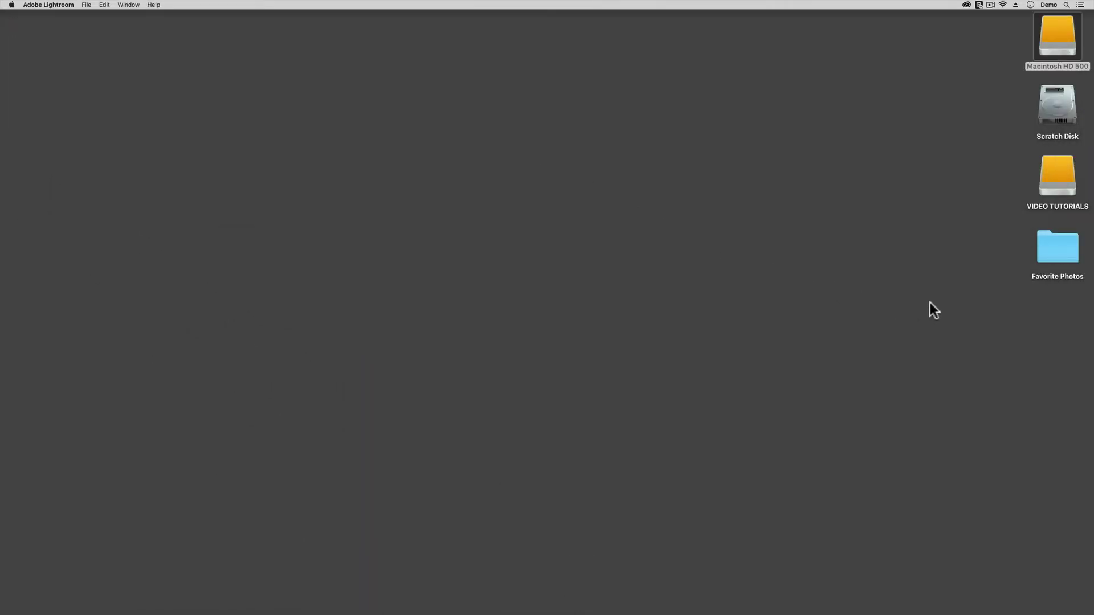
double_click(1054, 242)
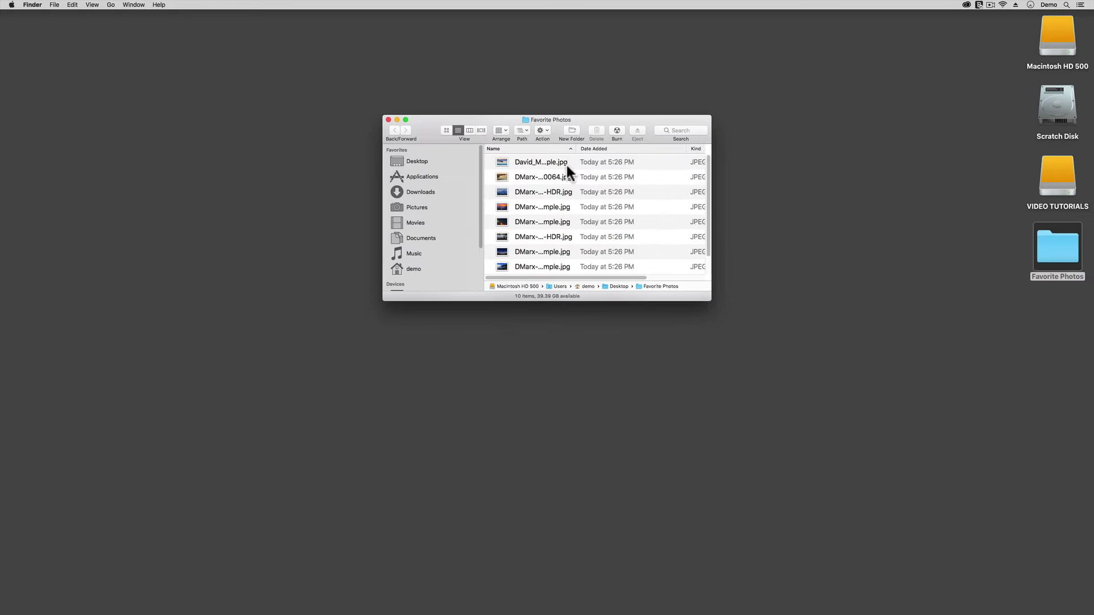
left_click(563, 164)
key("space")
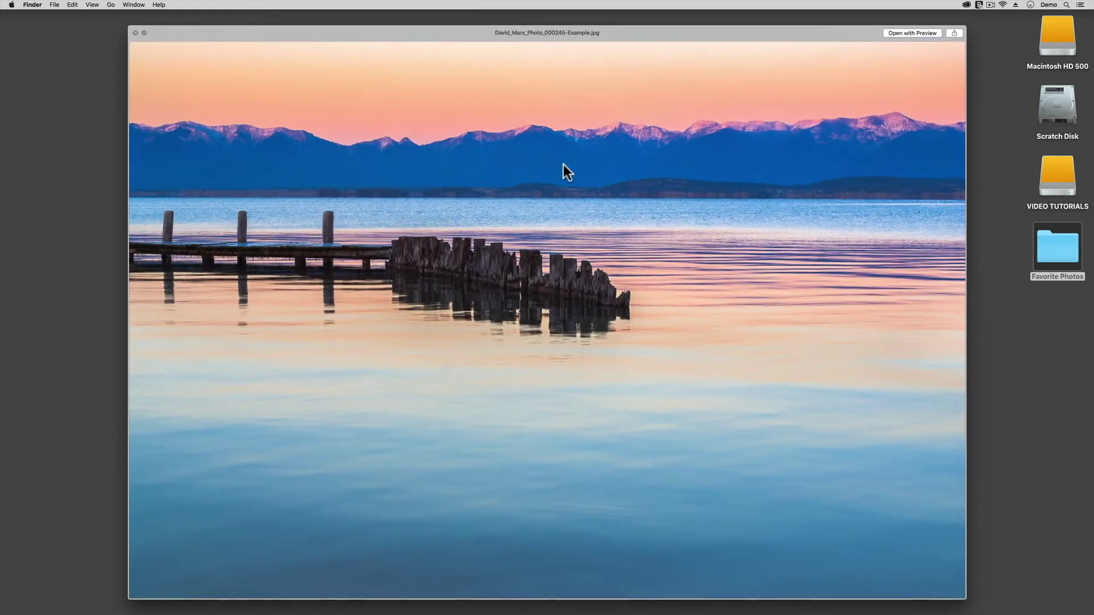
key("Down")
key("Down")
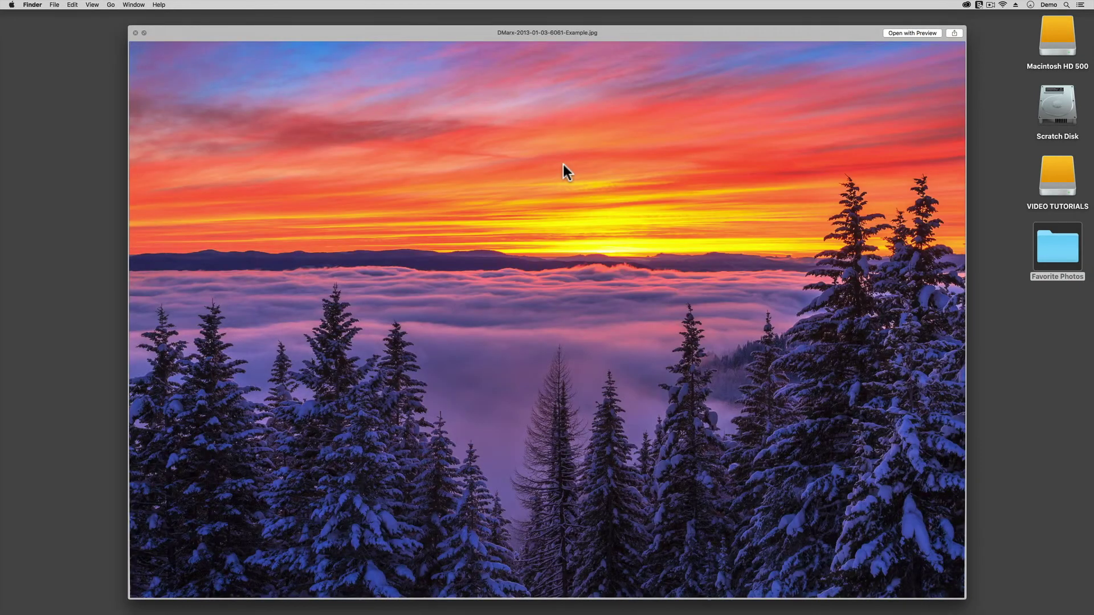
left_click(135, 32)
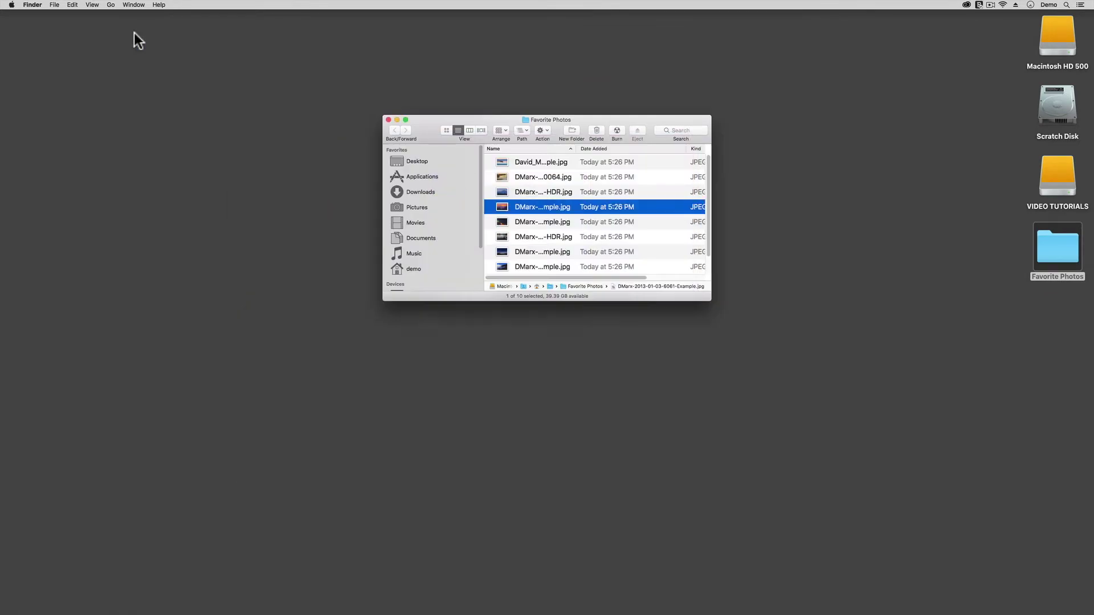
left_click(389, 120)
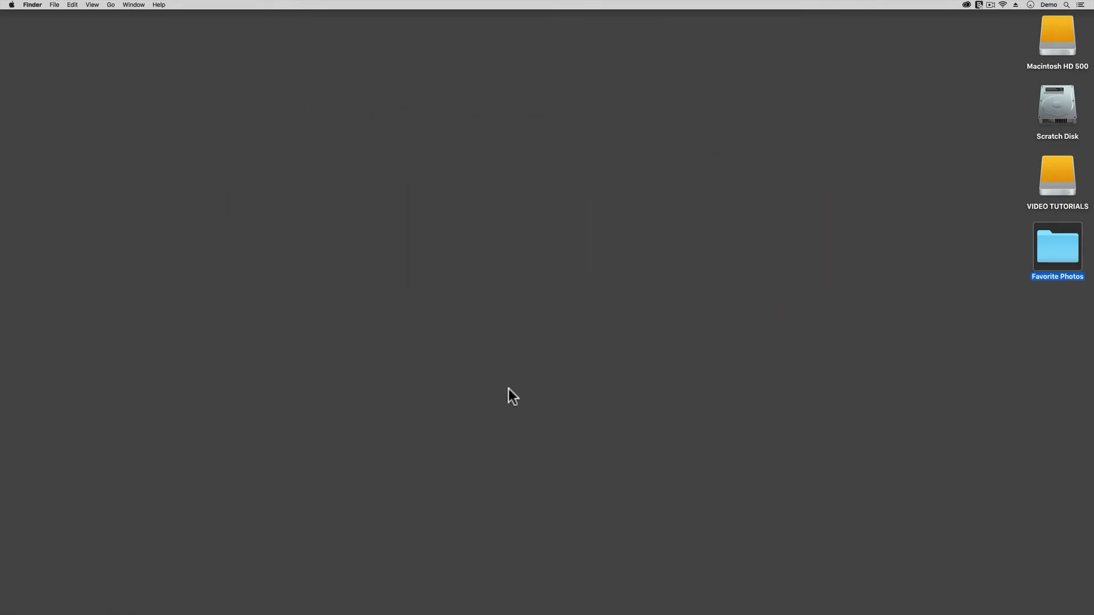
Restore Lightroom from the Dock and collapse then reopen the My Photos and Albums panel.
left_click(556, 598)
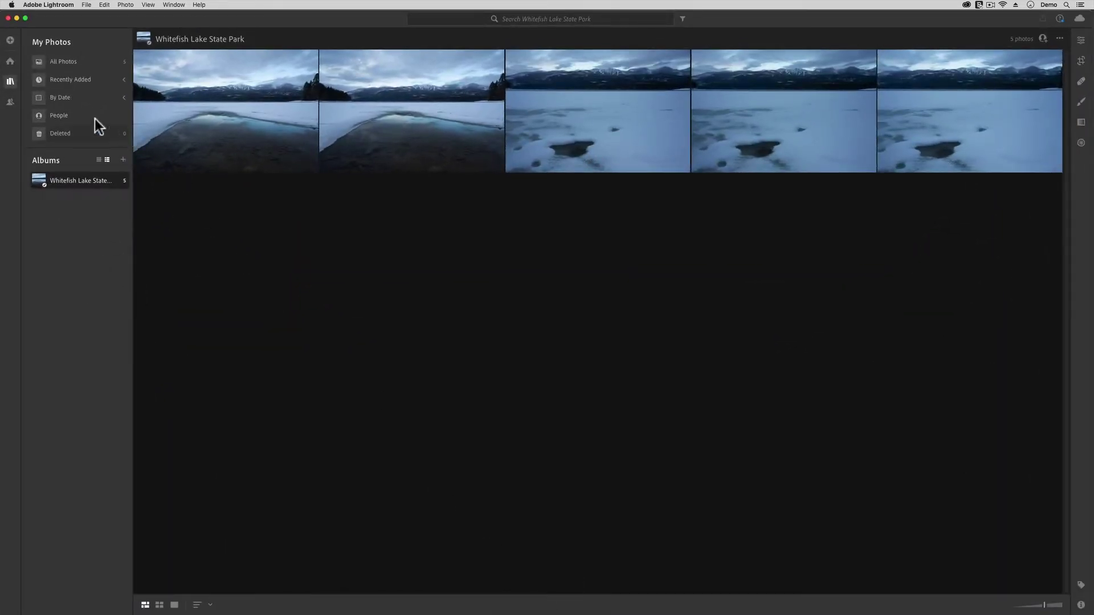
left_click(10, 82)
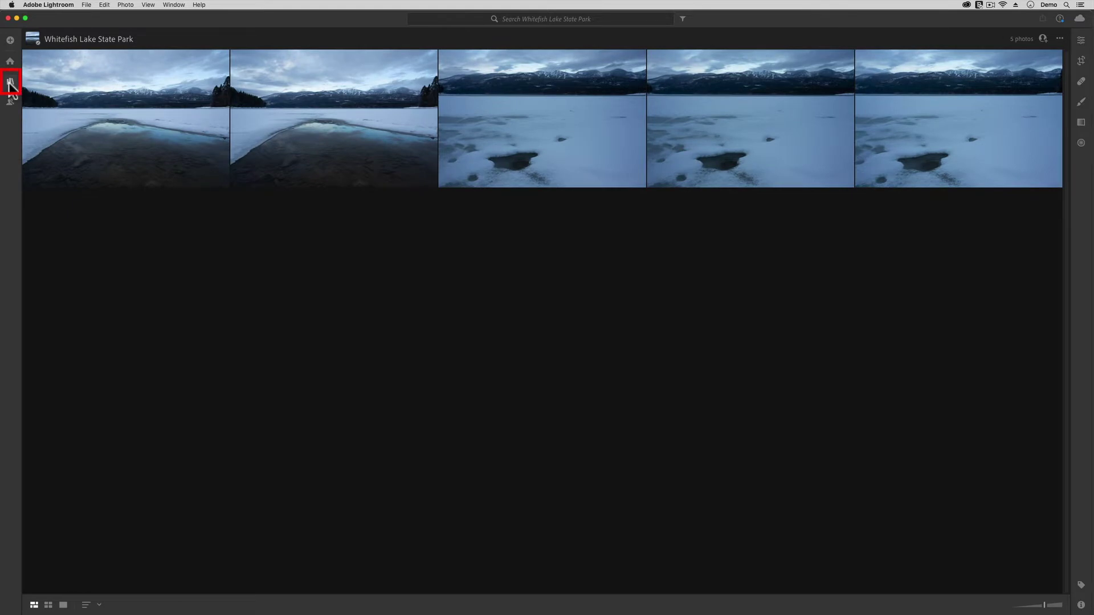
left_click(10, 85)
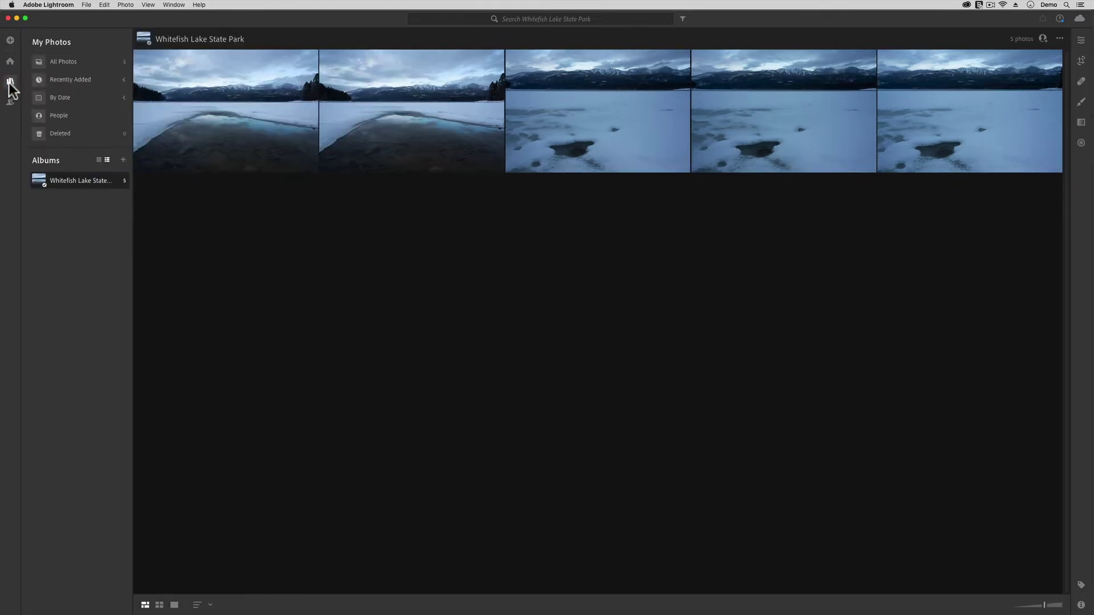
In the add-photos dialog, browse to the Desktop and select the Favorite Photos folder.
left_click(10, 41)
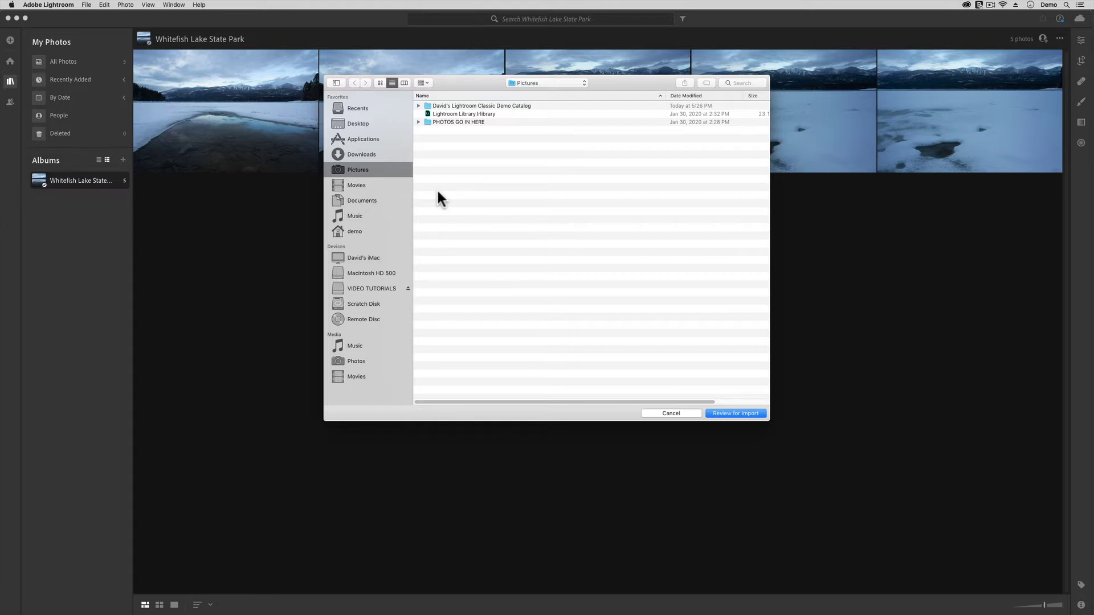
left_click(366, 124)
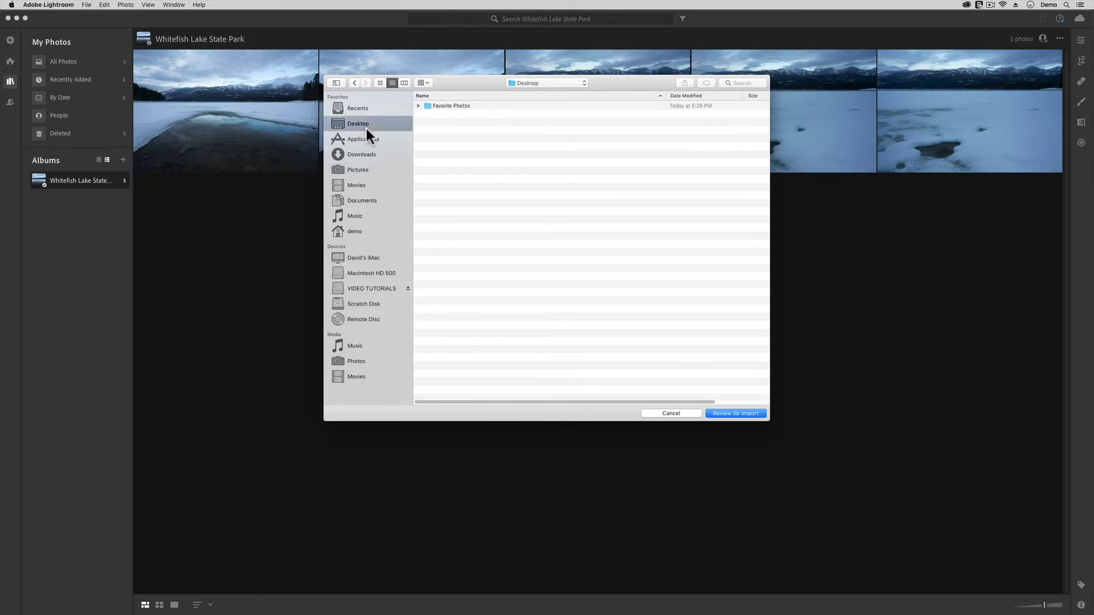
left_click(366, 168)
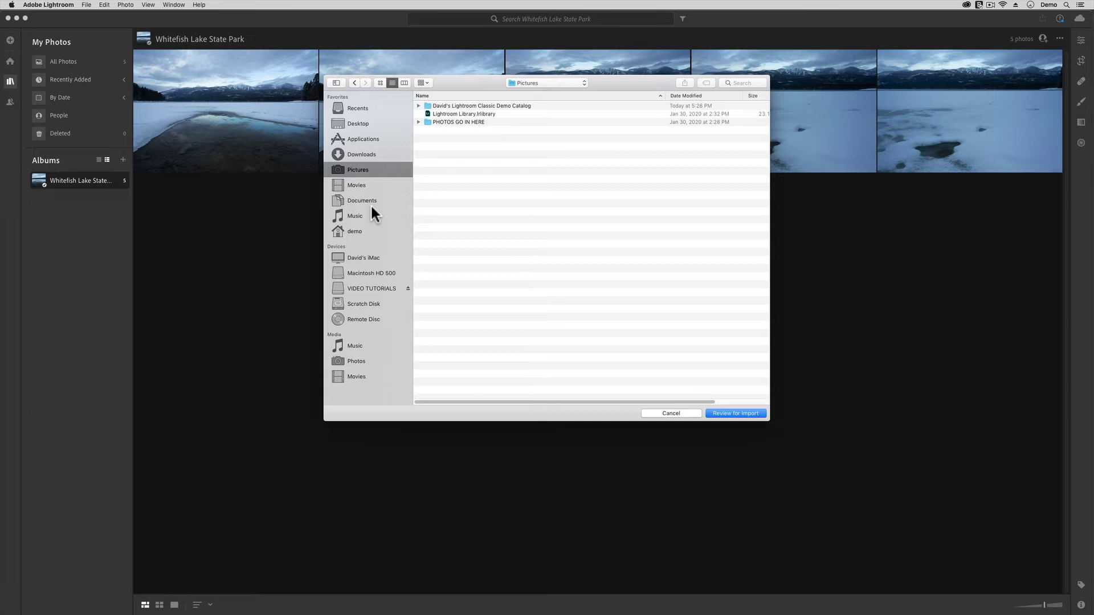
left_click(364, 125)
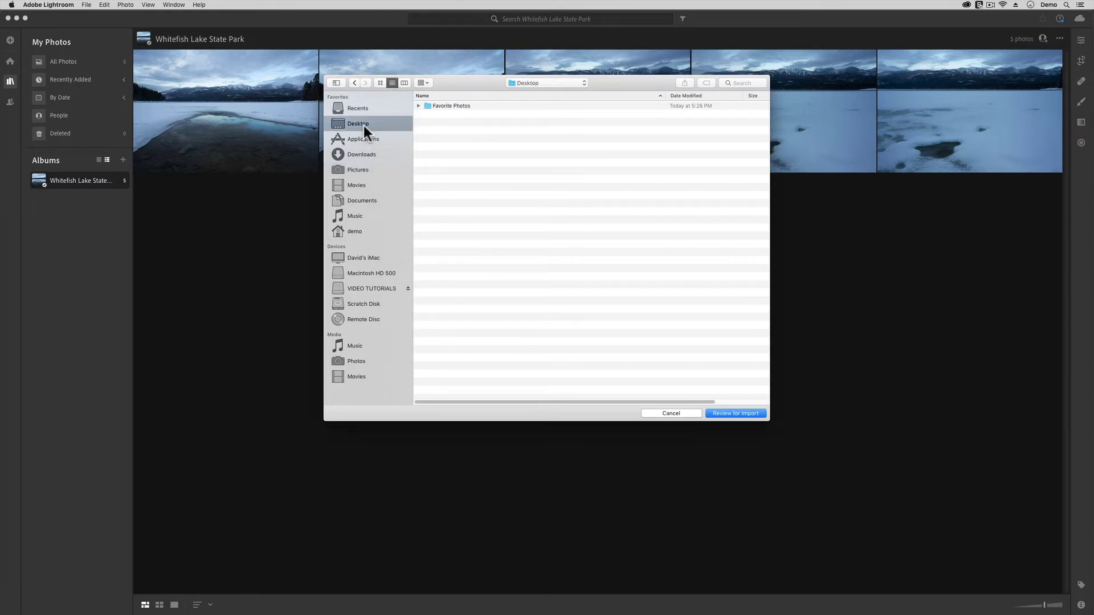
left_click(436, 104)
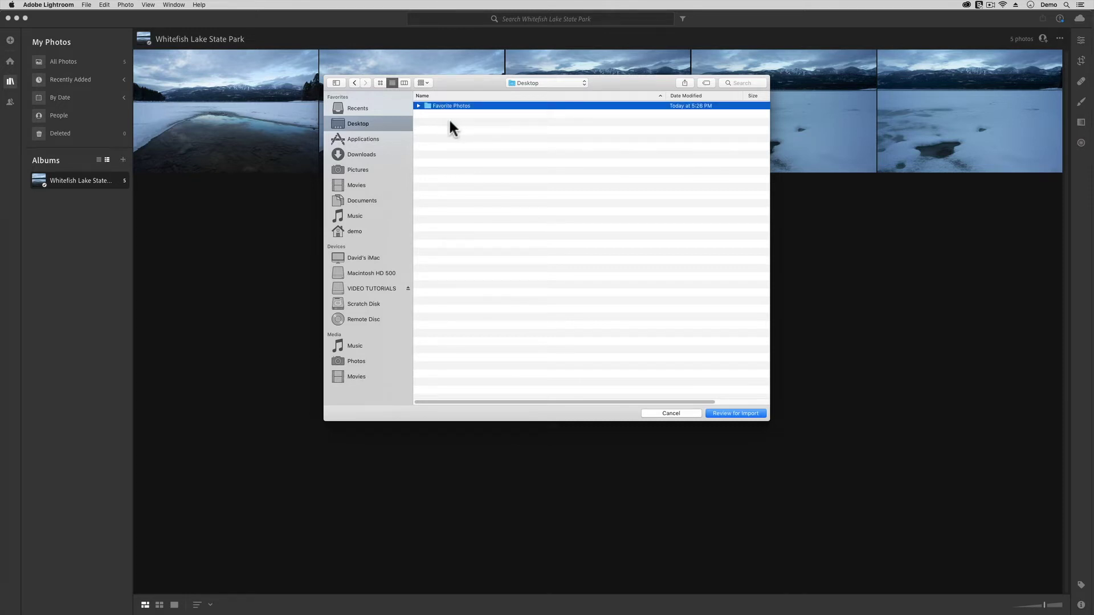
Review the folder's photos and toggle Select All so all ten are checked for adding.
left_click(744, 414)
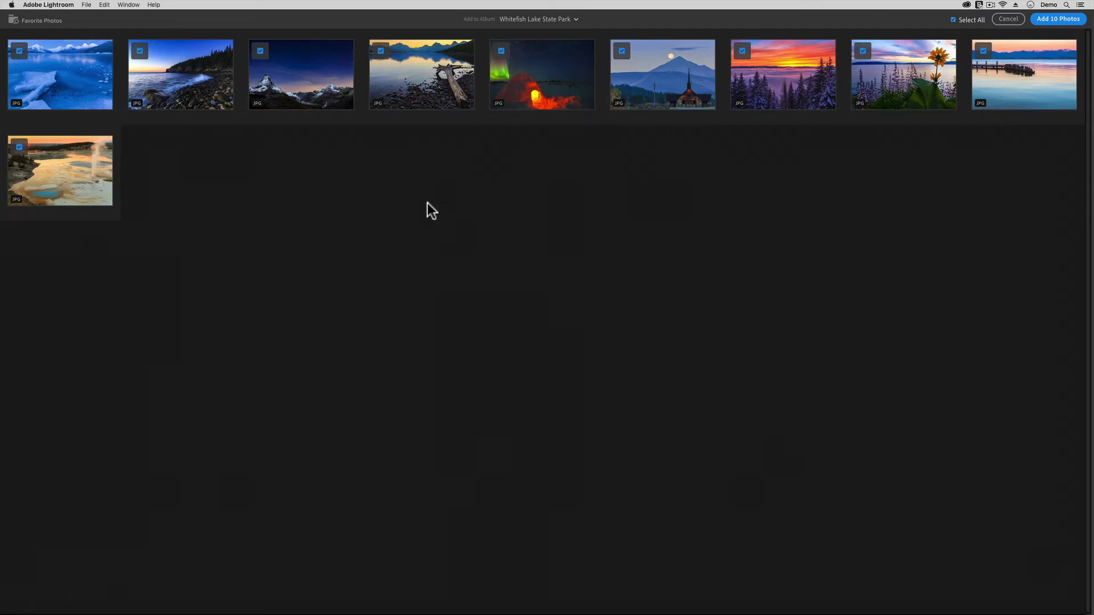
left_click(260, 51)
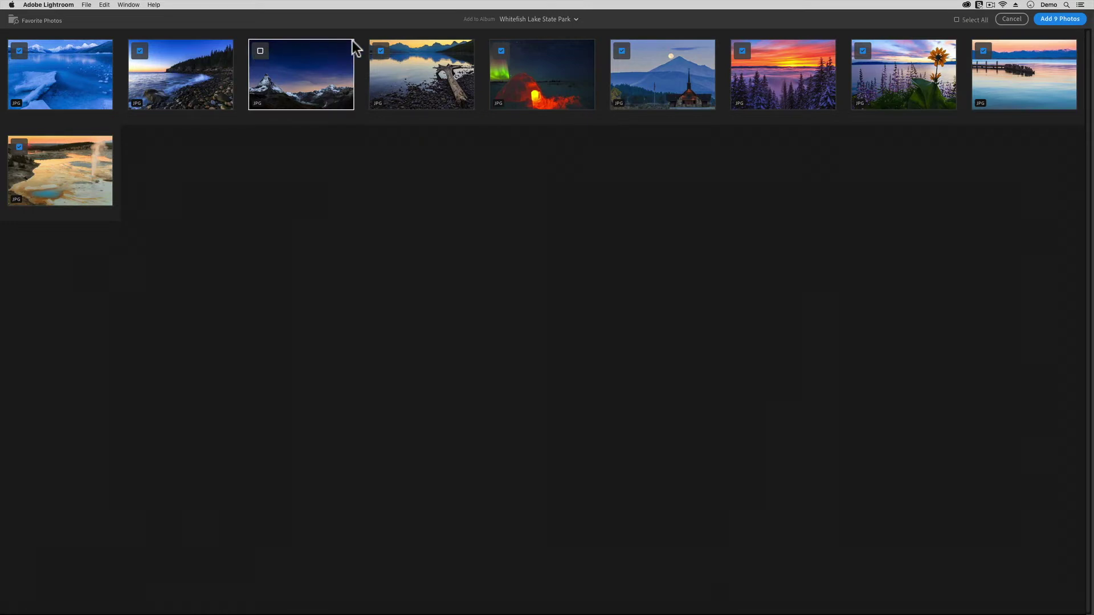
left_click(380, 51)
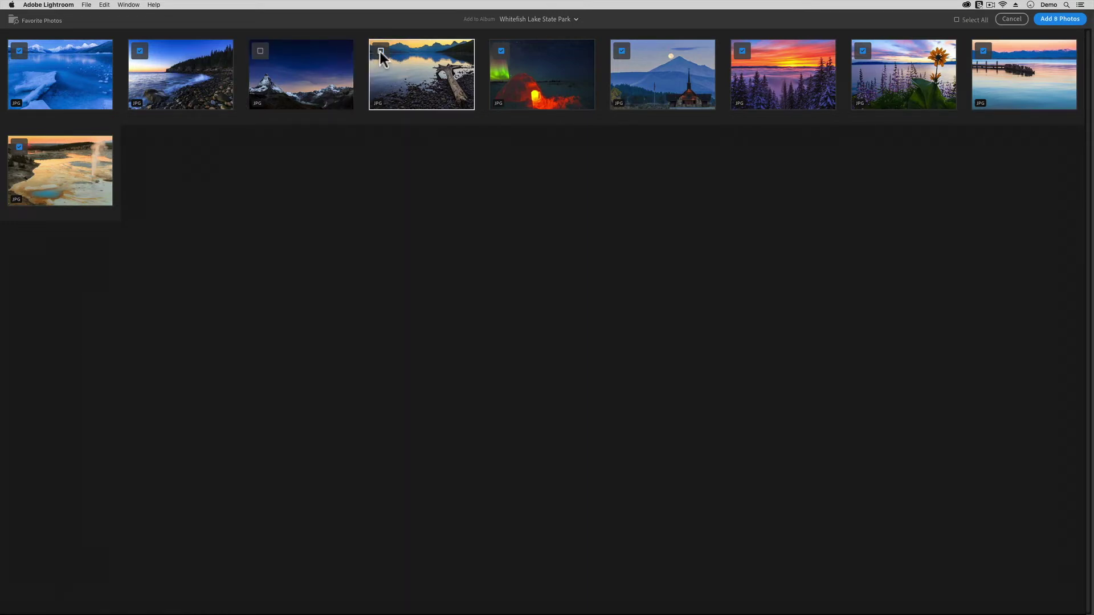
left_click(956, 20)
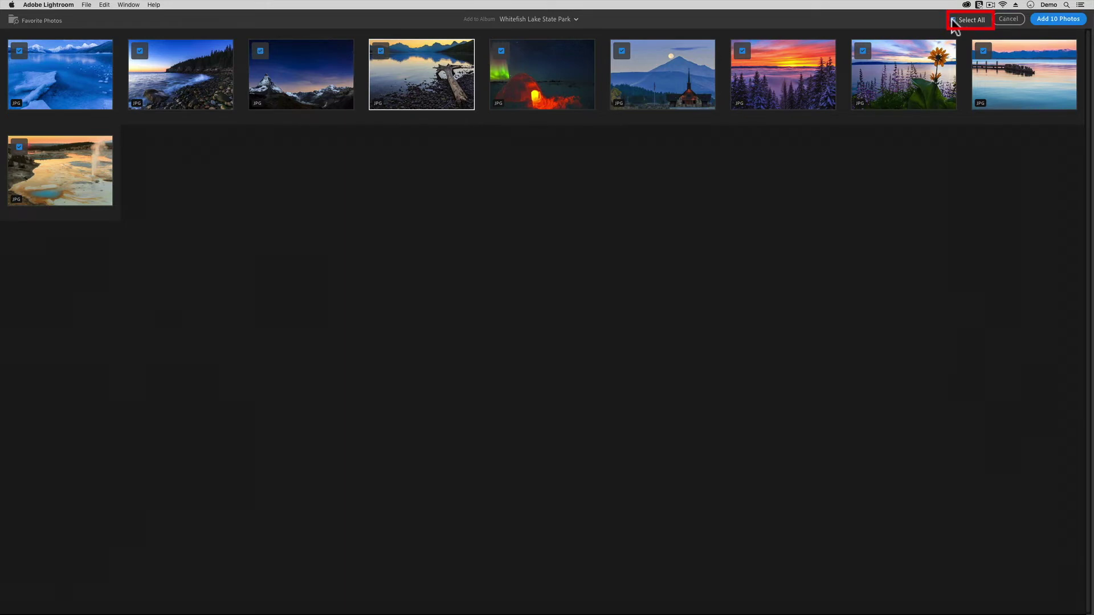
left_click(953, 20)
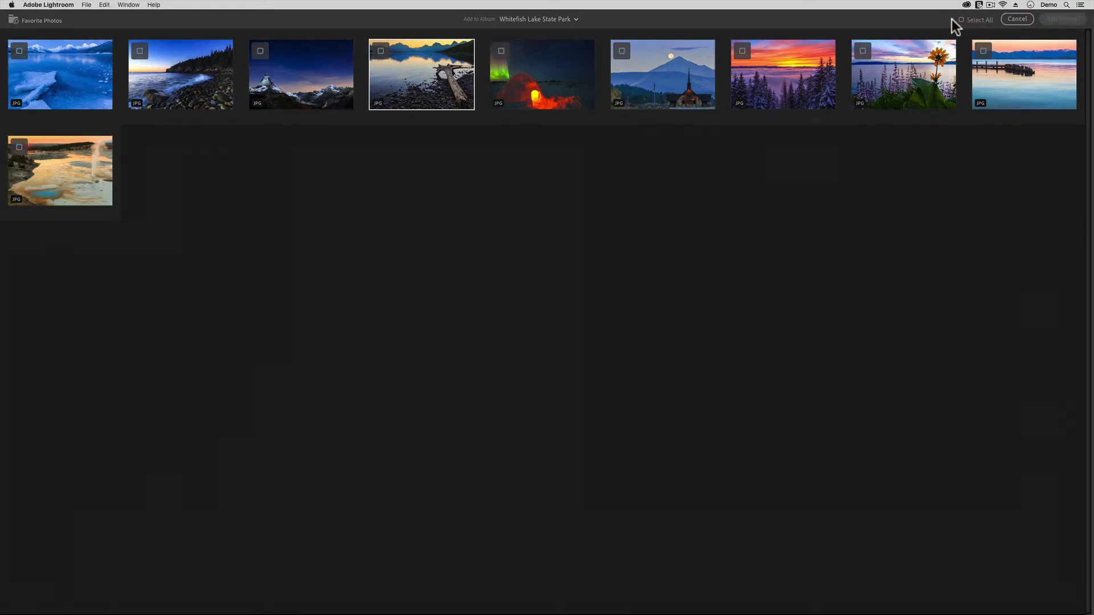
left_click(955, 20)
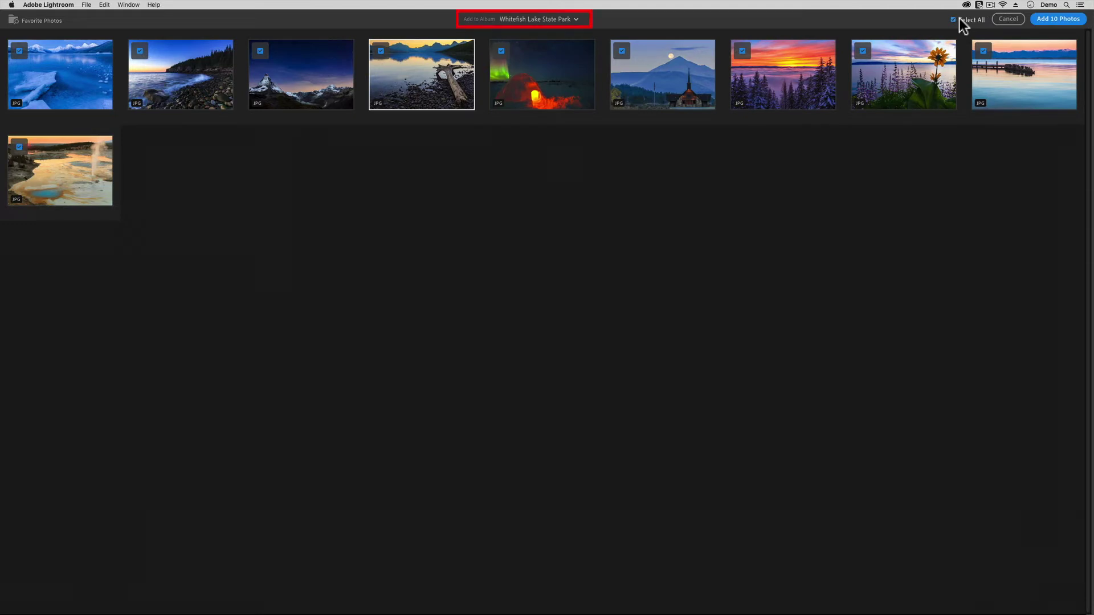
left_click(570, 23)
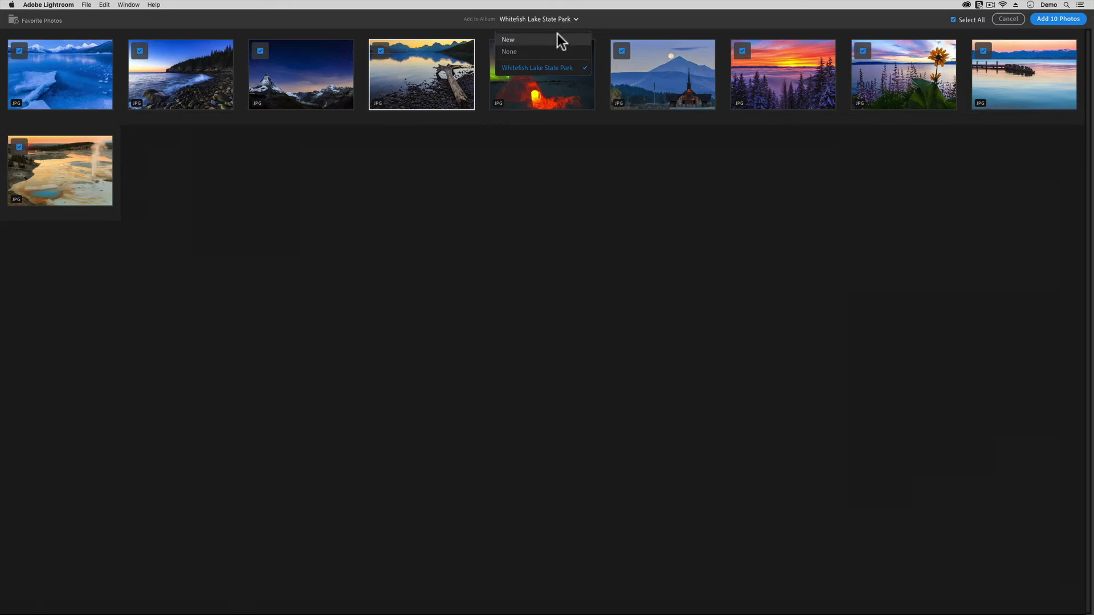
Create a new album named 'Favorite Photos' as the import destination.
left_click(558, 38)
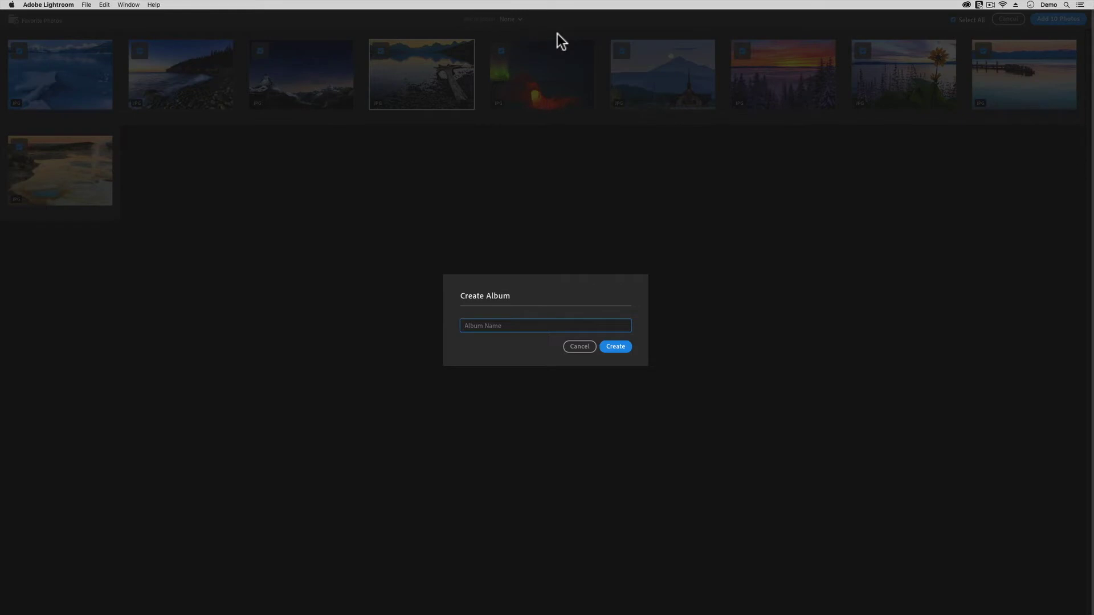
type("Favorite Photos")
left_click(617, 348)
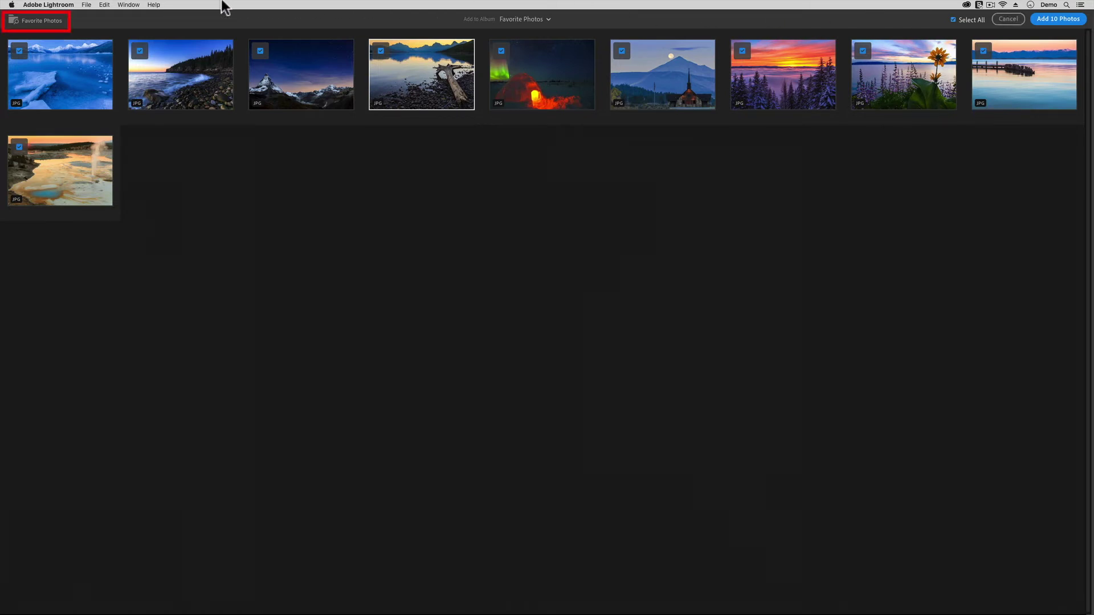
left_click(25, 20)
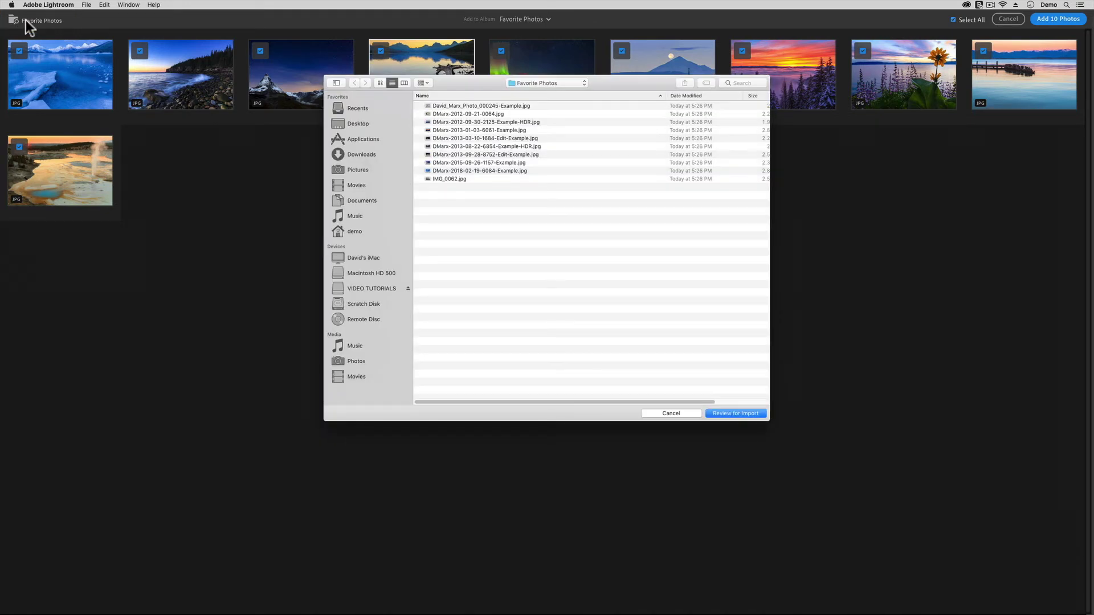
left_click(371, 125)
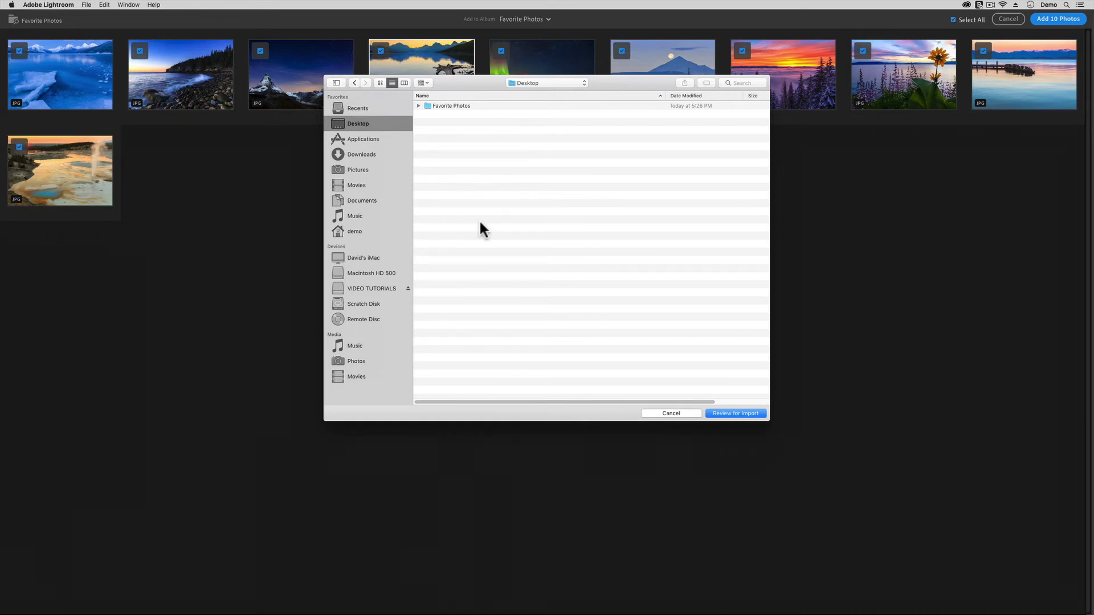
left_click(682, 411)
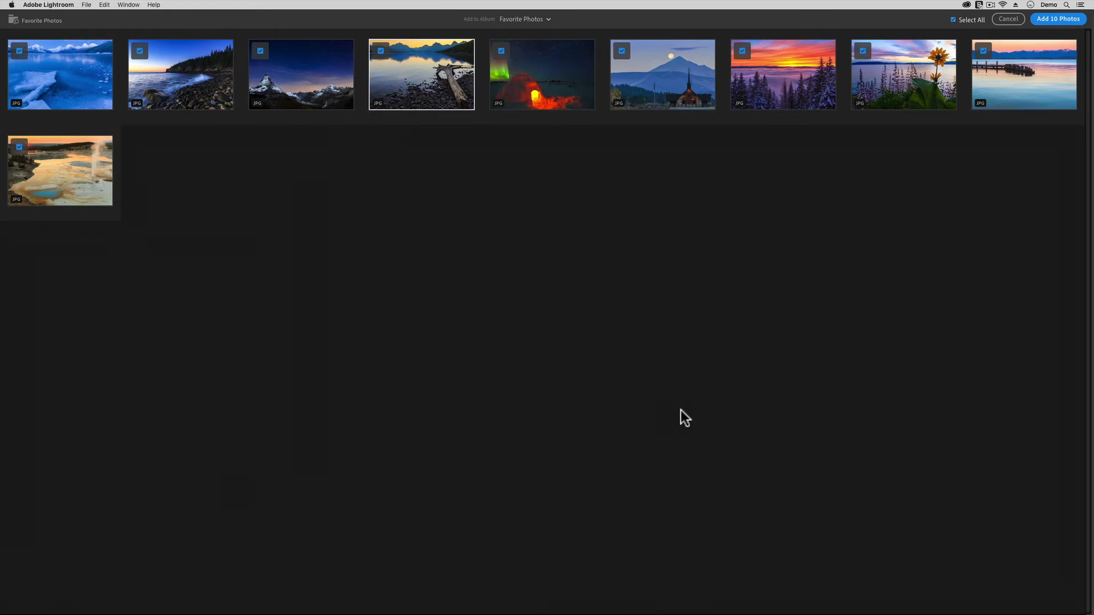
Add the ten photos to the Favorite Photos album and deselect the first imported photo.
left_click(1064, 21)
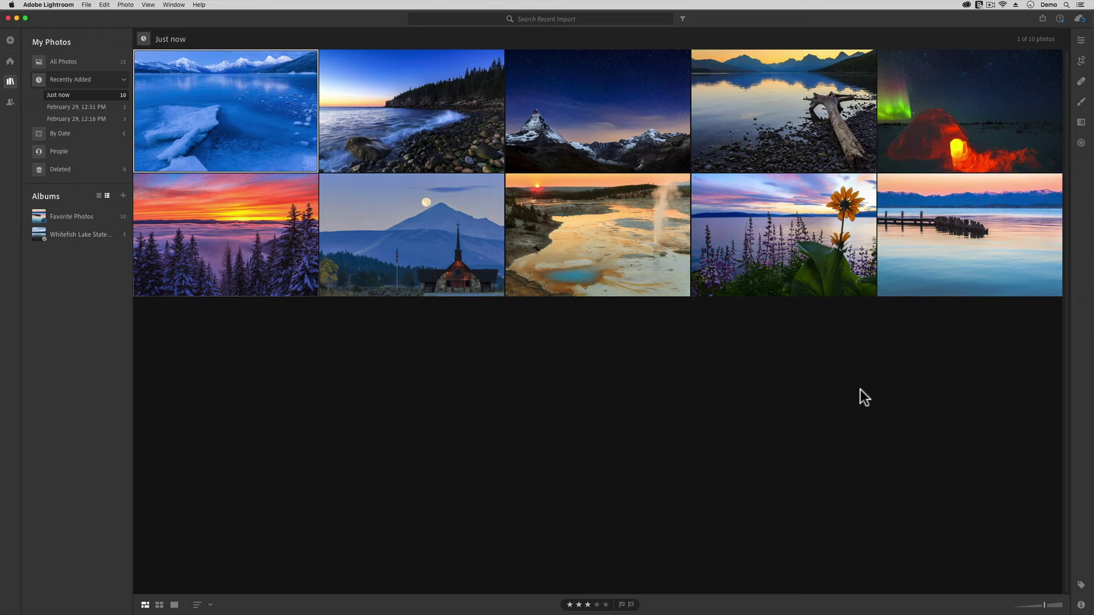
left_click(906, 395)
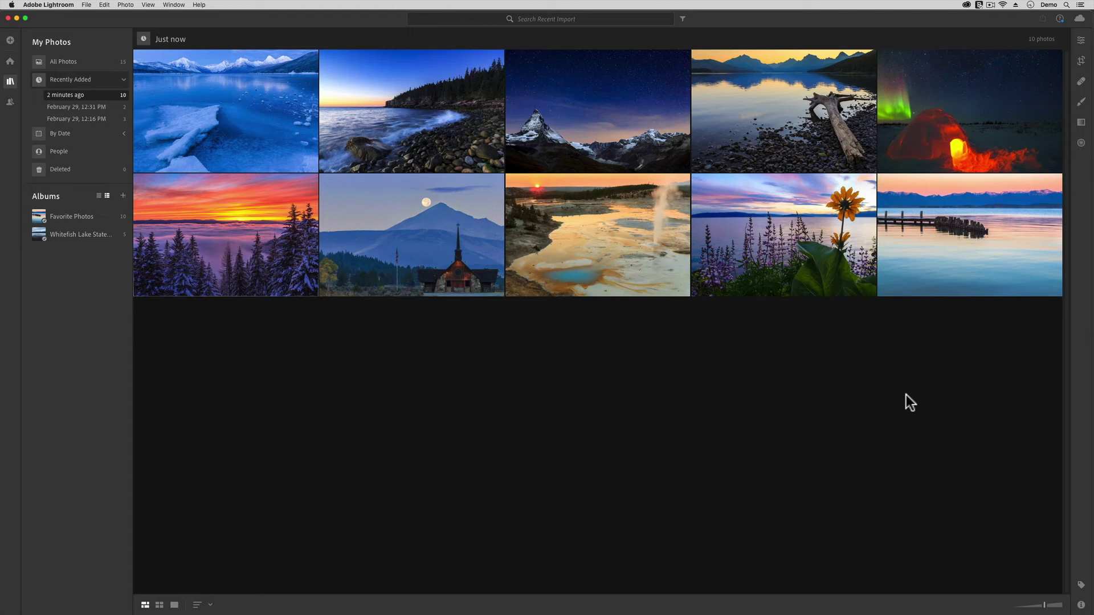
Minimize Lightroom, check the Favorite Photos folder's contents, then drag the folder to the Trash.
left_click(17, 17)
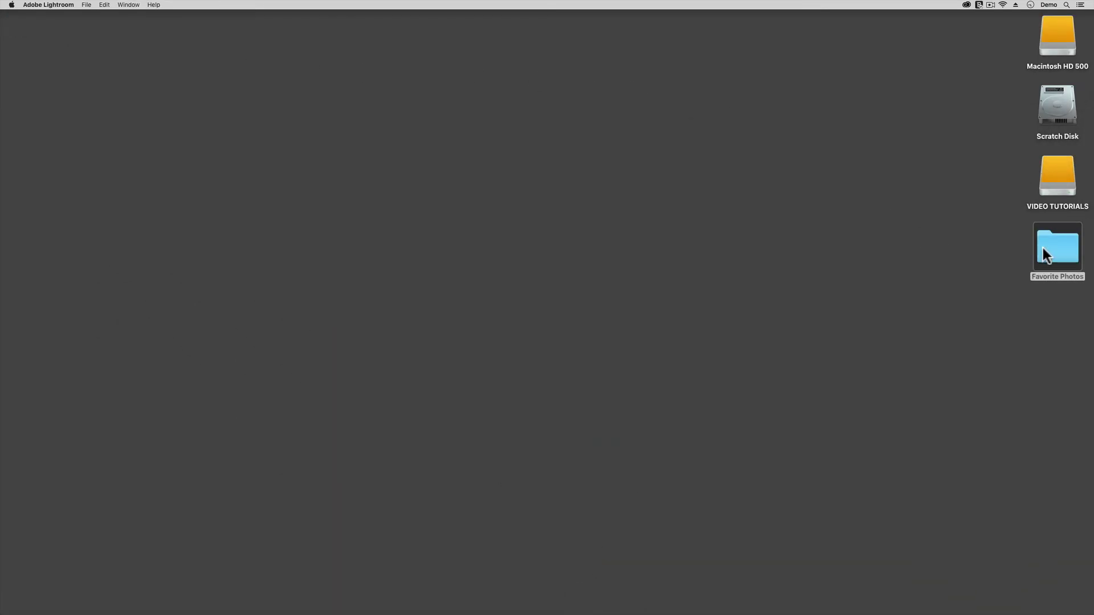
double_click(1046, 255)
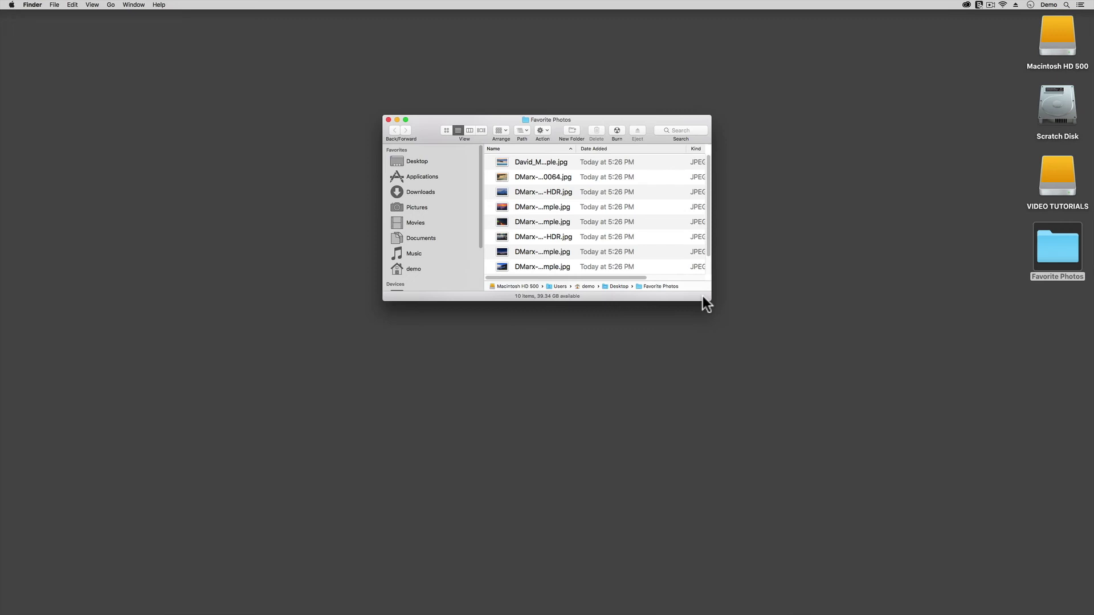
left_click_drag(706, 298, 885, 409)
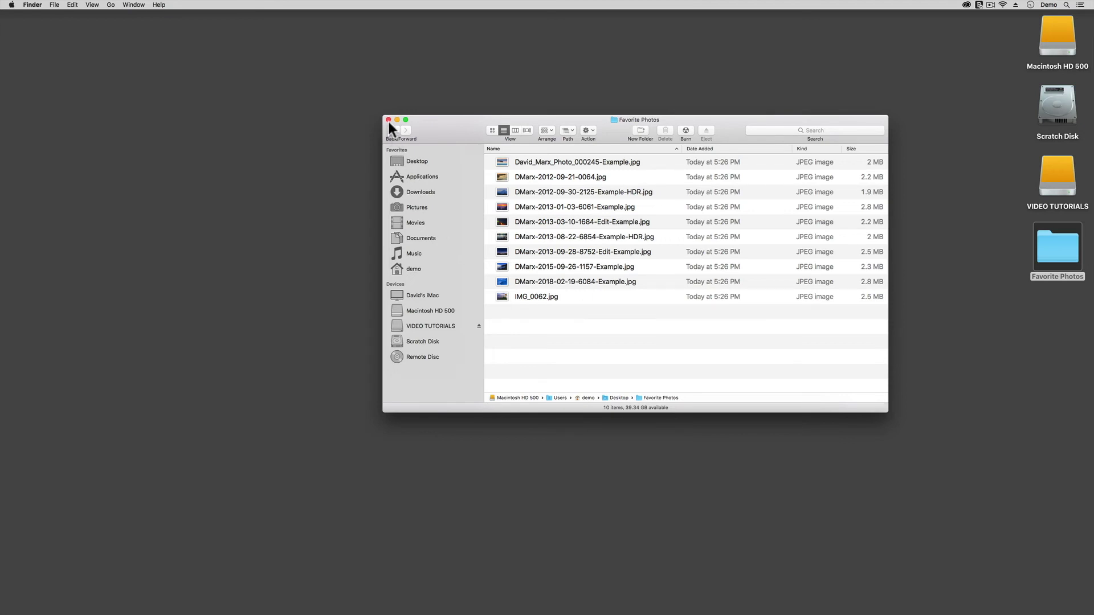
left_click(388, 120)
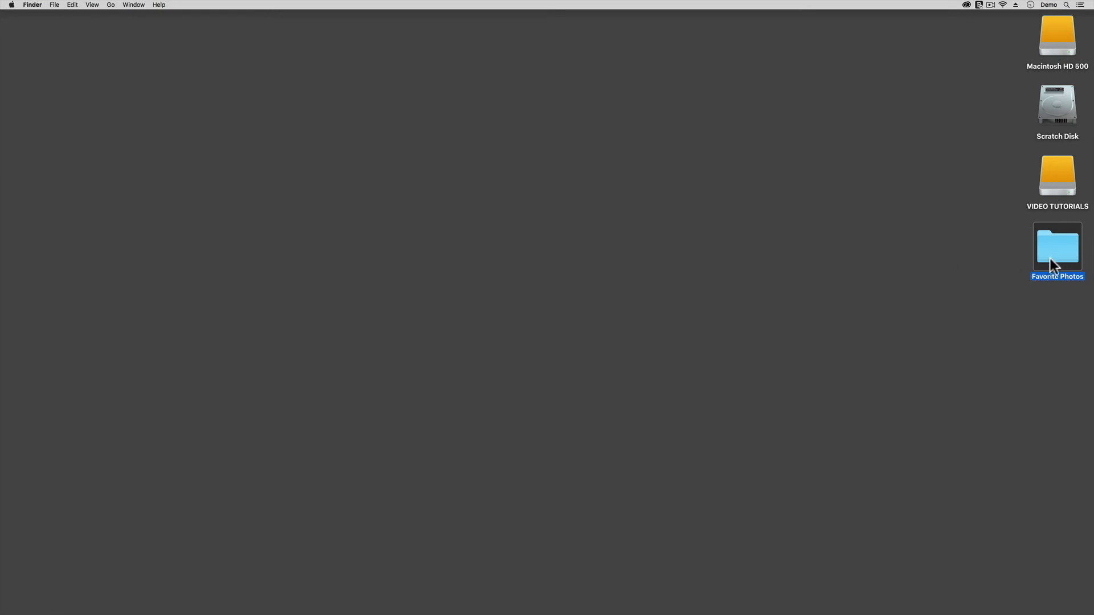
left_click_drag(1050, 258, 597, 611)
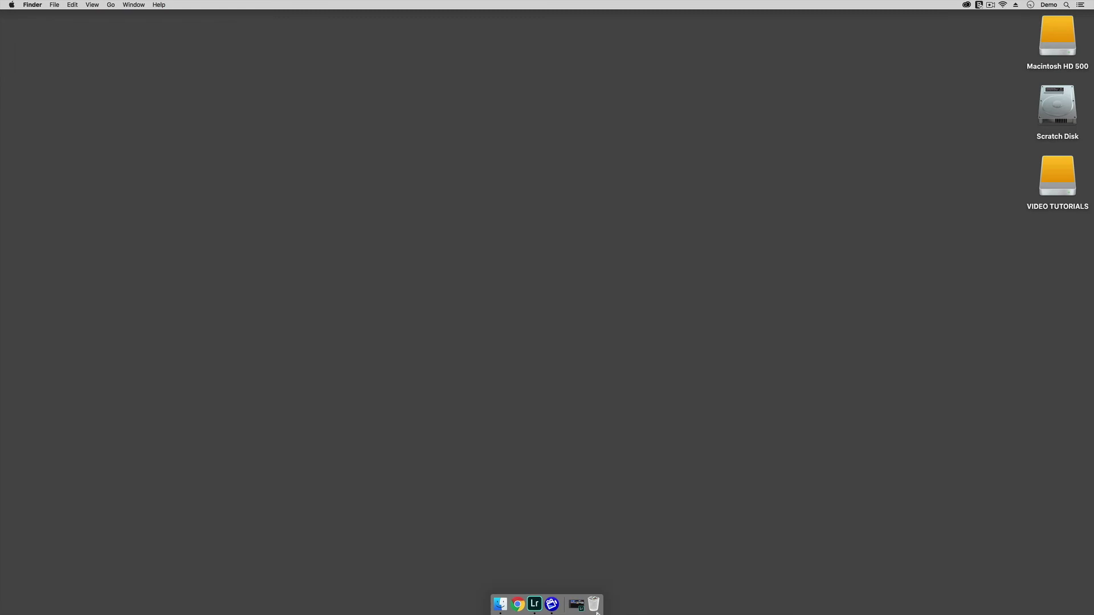
Restore the Lightroom window from the Dock to show the ten recently added photos.
left_click(576, 605)
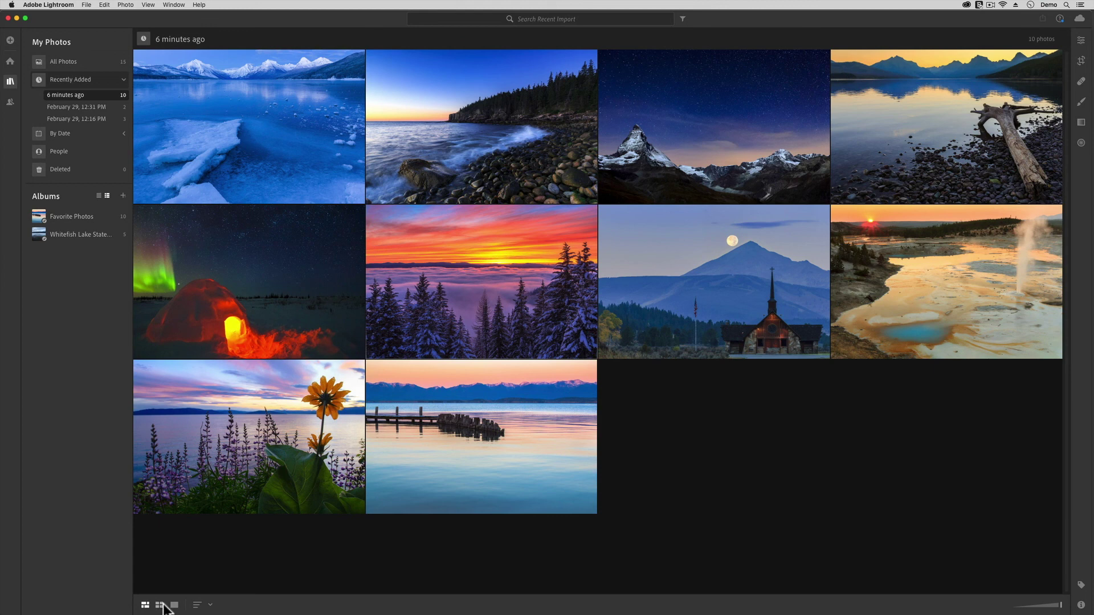
Switch to the square grid view and check a photo's Synced and Backed Up status.
left_click(160, 605)
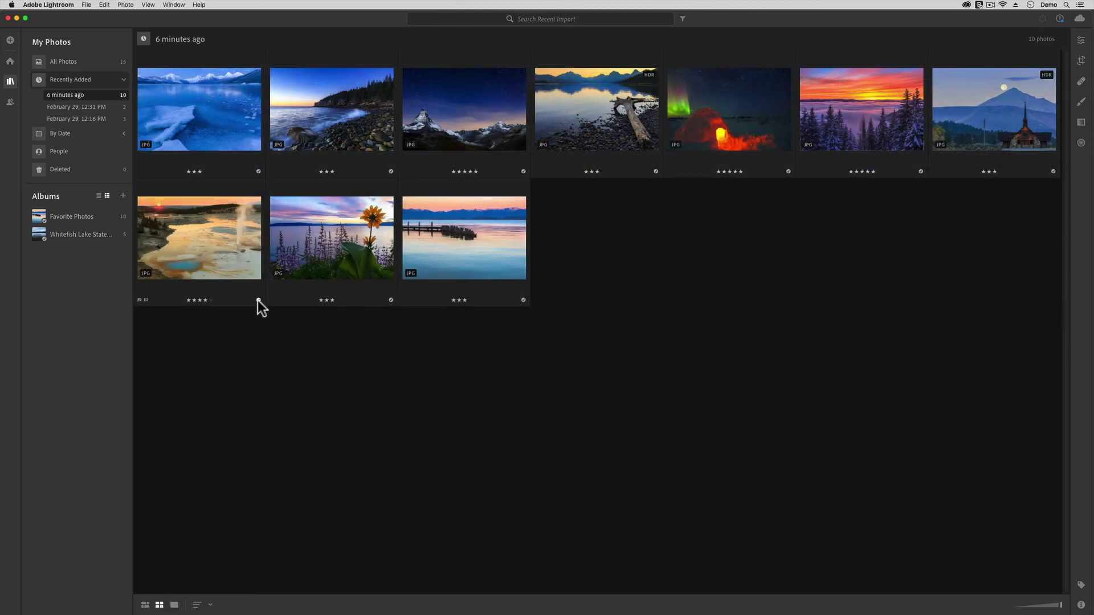
mouse_move(258, 299)
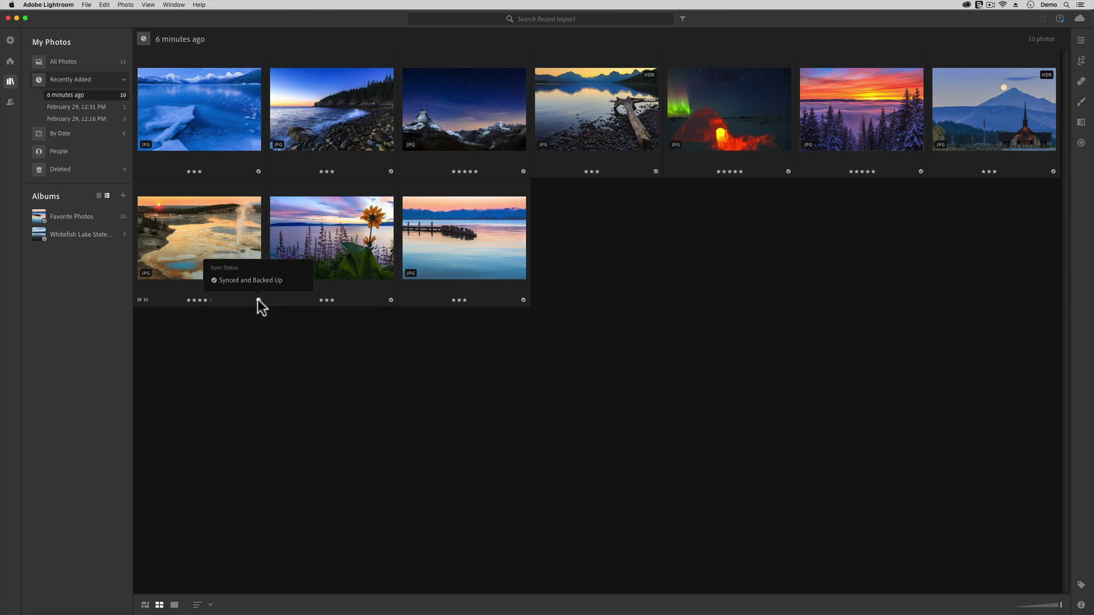